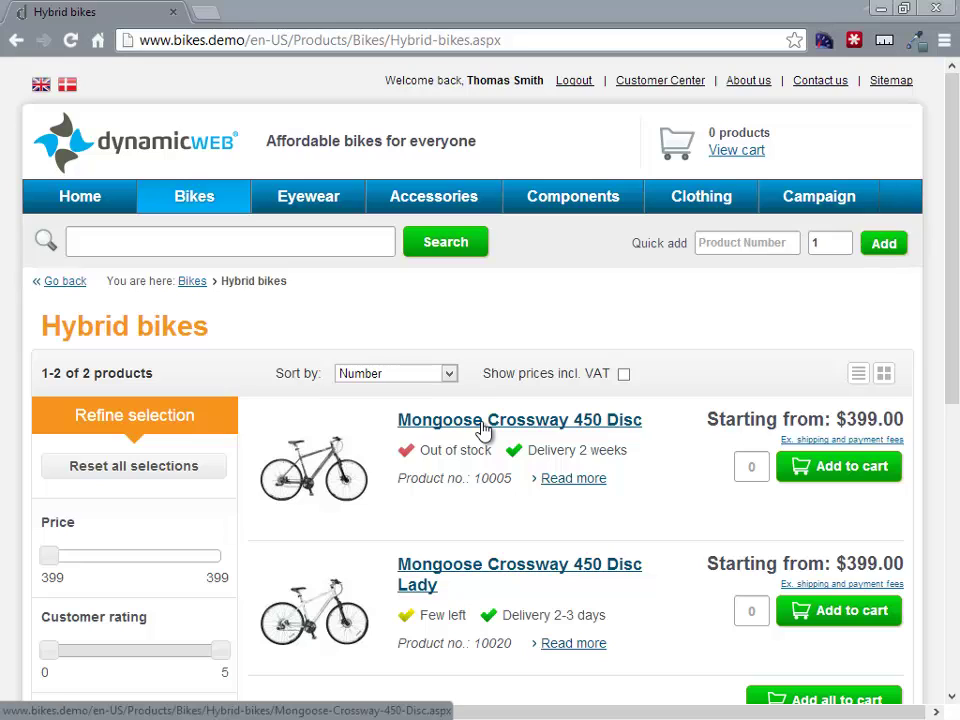
Step: Go through Bikes > Configurable Bikes to the Configurable Road Bike product page, from $2,315.00
mouse_move(229, 210)
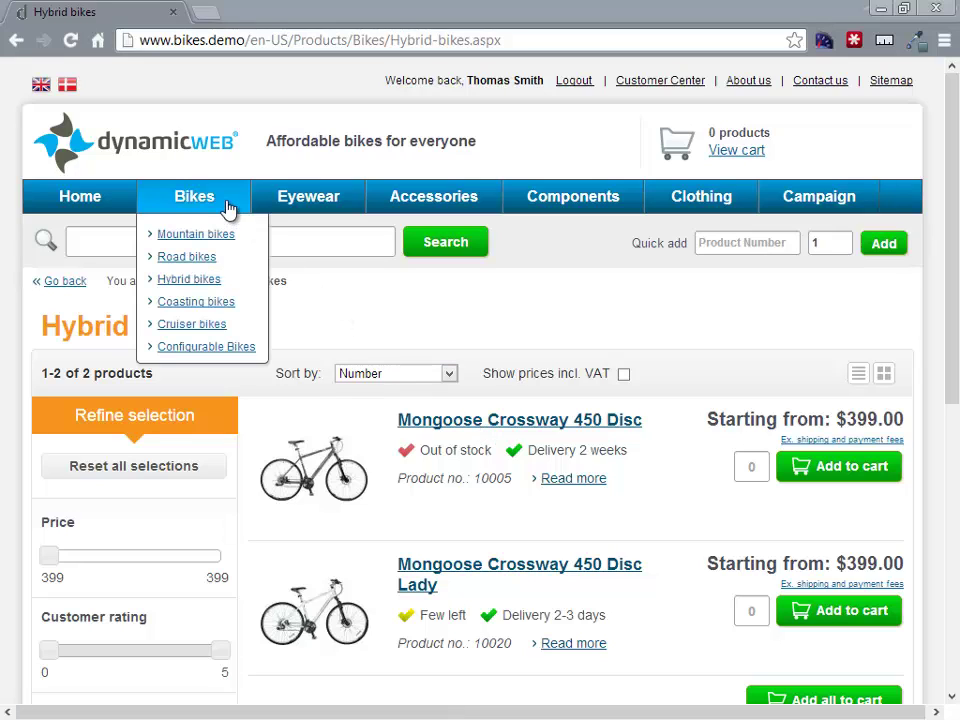
left_click(244, 348)
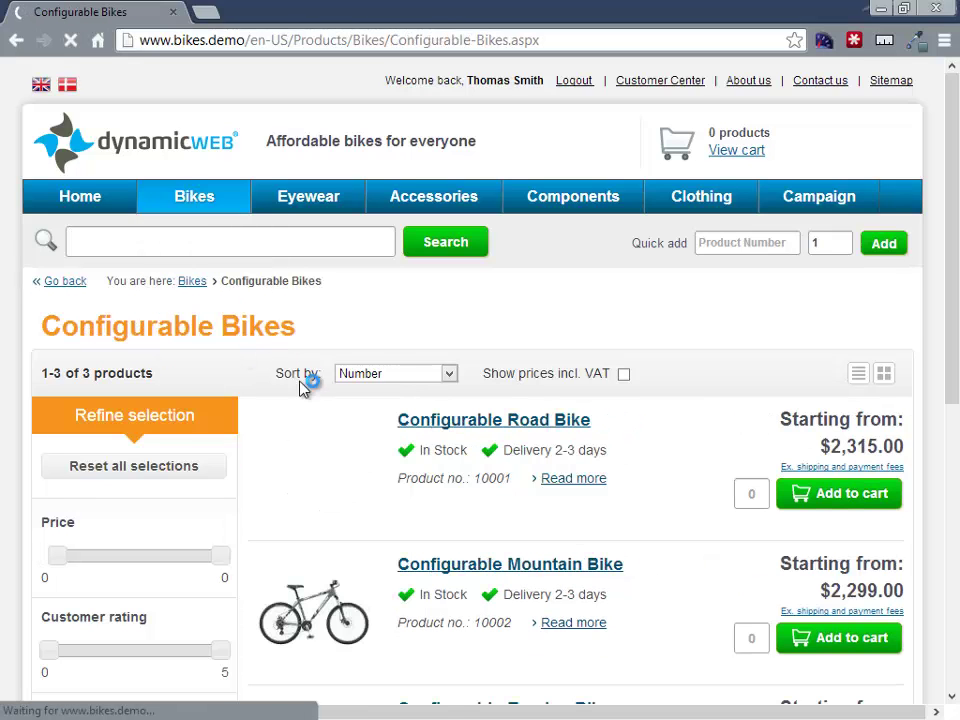
scroll(655, 495, "down", 3)
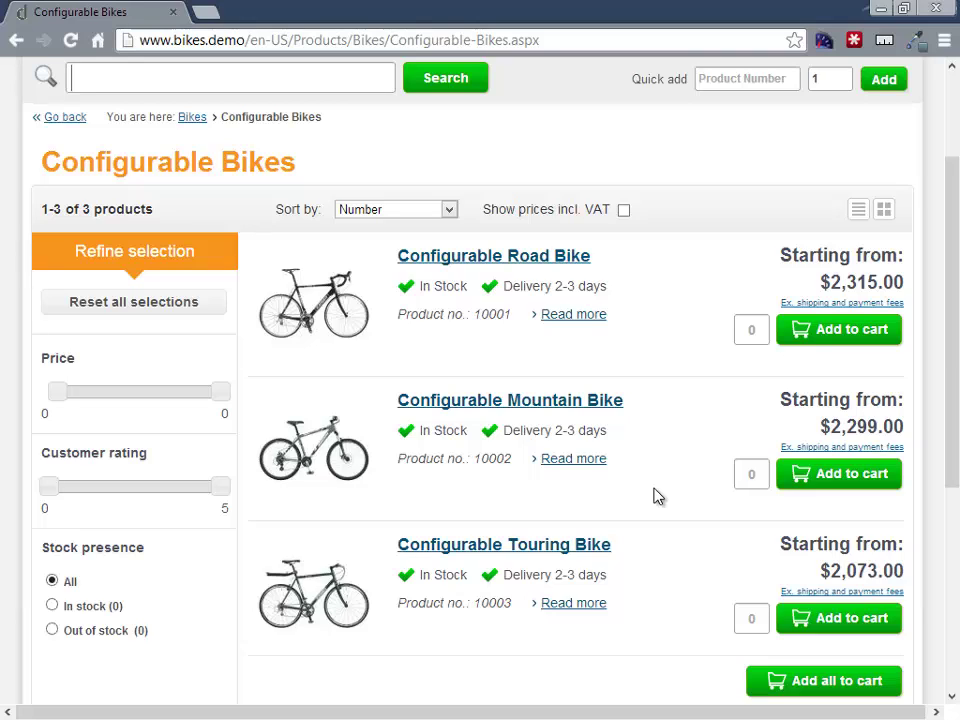
left_click(351, 305)
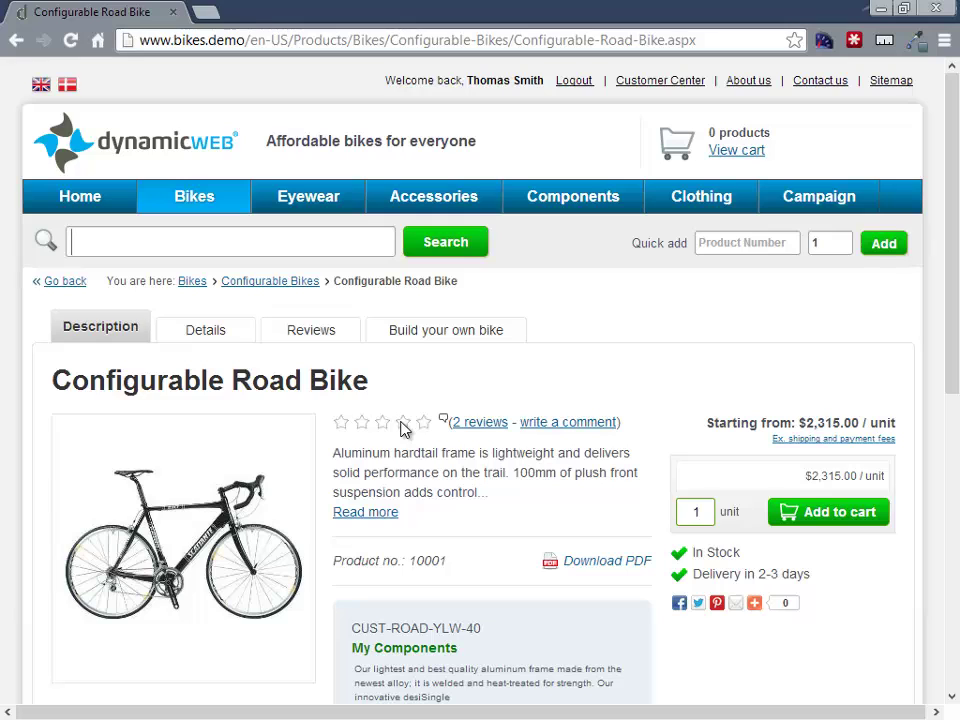
scroll(404, 428, "down", 2)
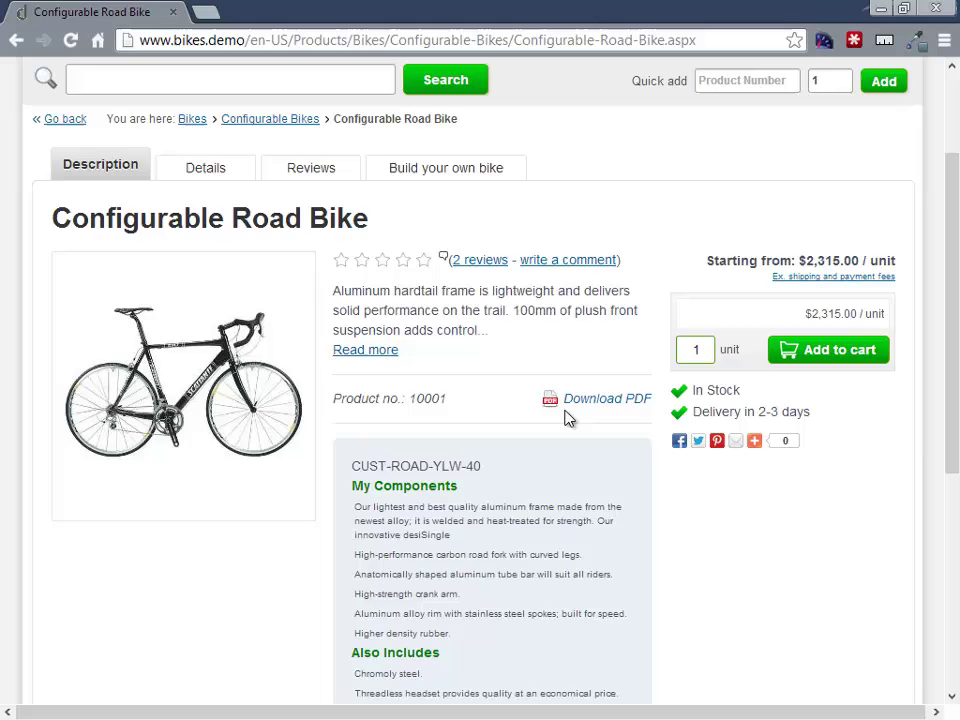
scroll(566, 418, "up", 2)
scroll(566, 418, "up", 1)
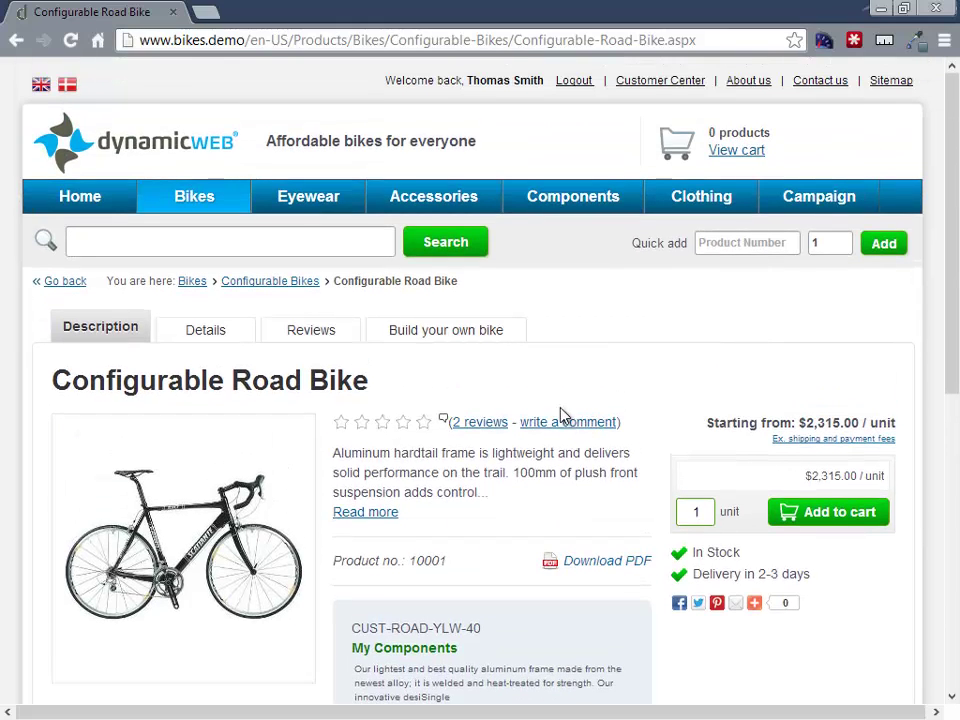
Step: Choose the 58" size, compare grey, black and yellow, then settle on red (CUST-ROAD-RD-58, $2721.39)
left_click(446, 333)
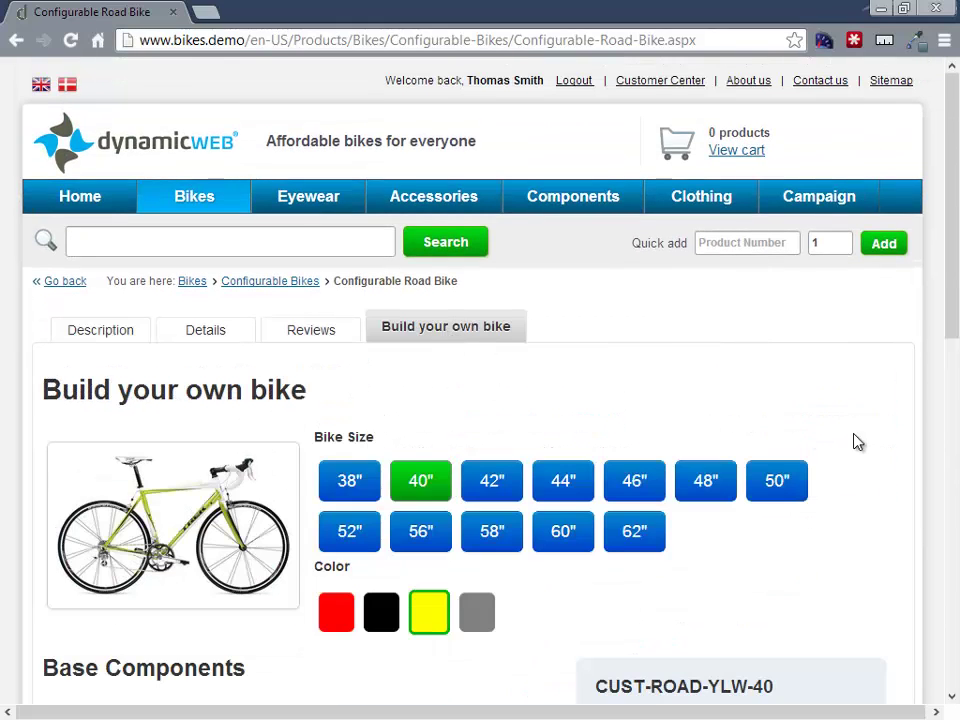
scroll(884, 447, "down", 3)
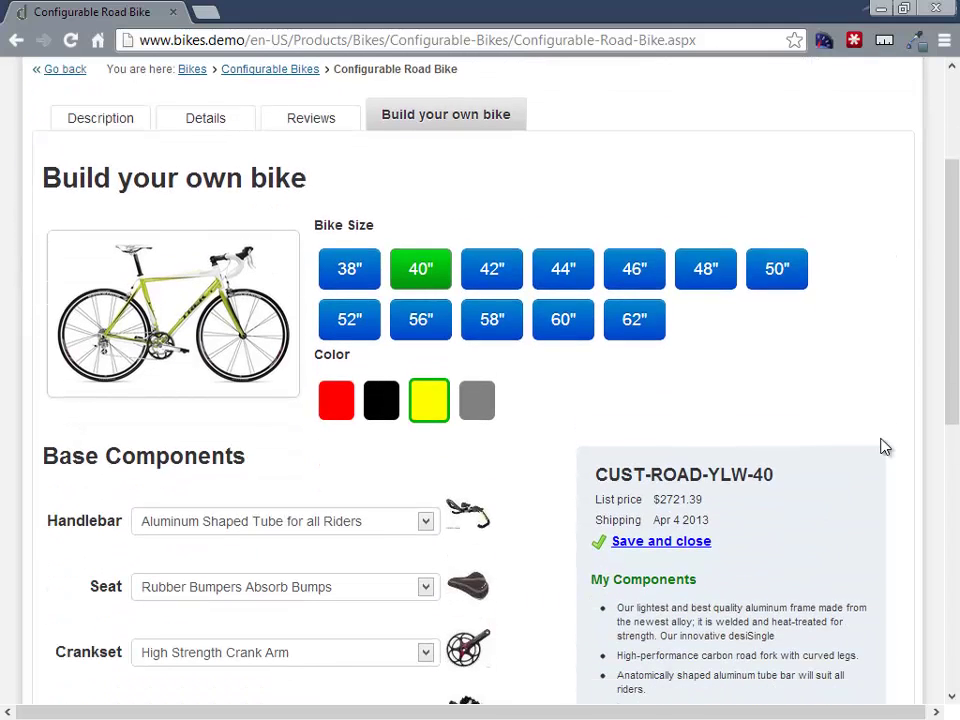
left_click(488, 328)
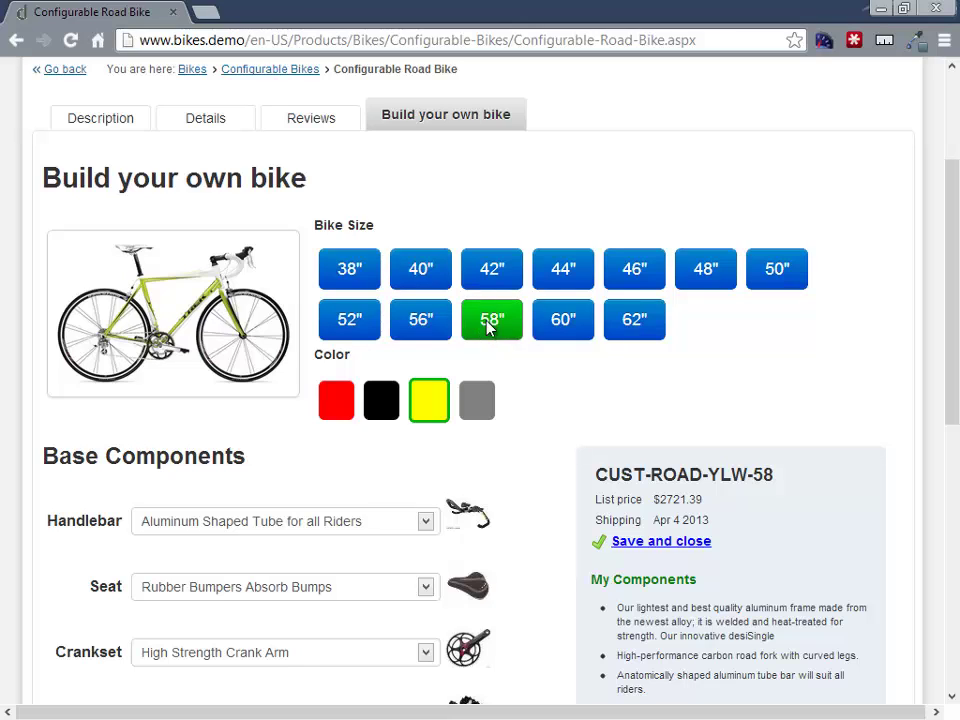
left_click(480, 407)
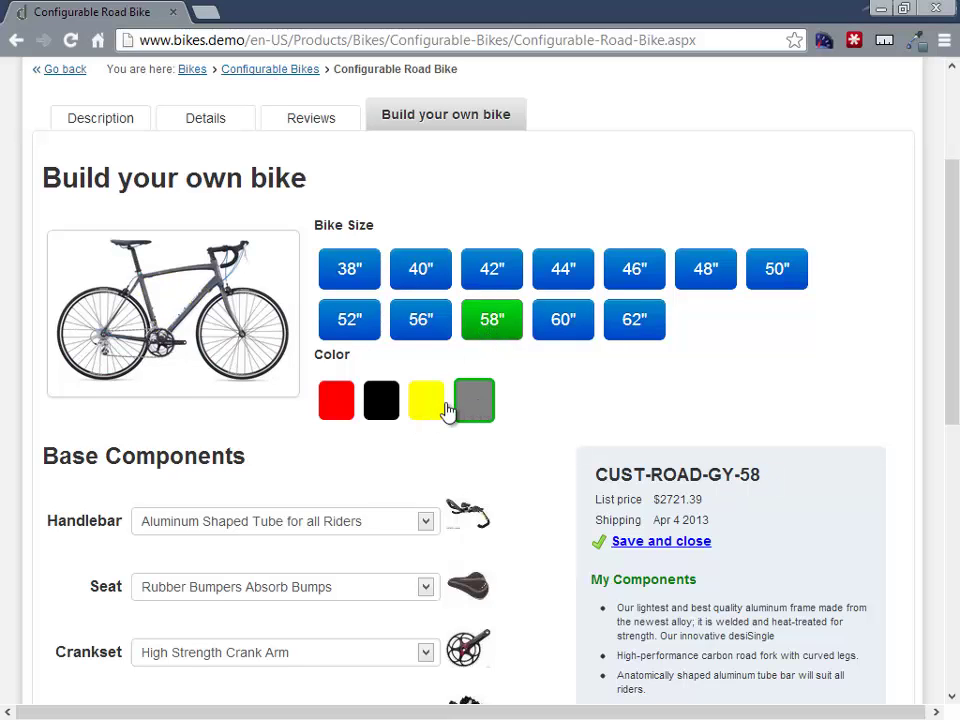
left_click(385, 405)
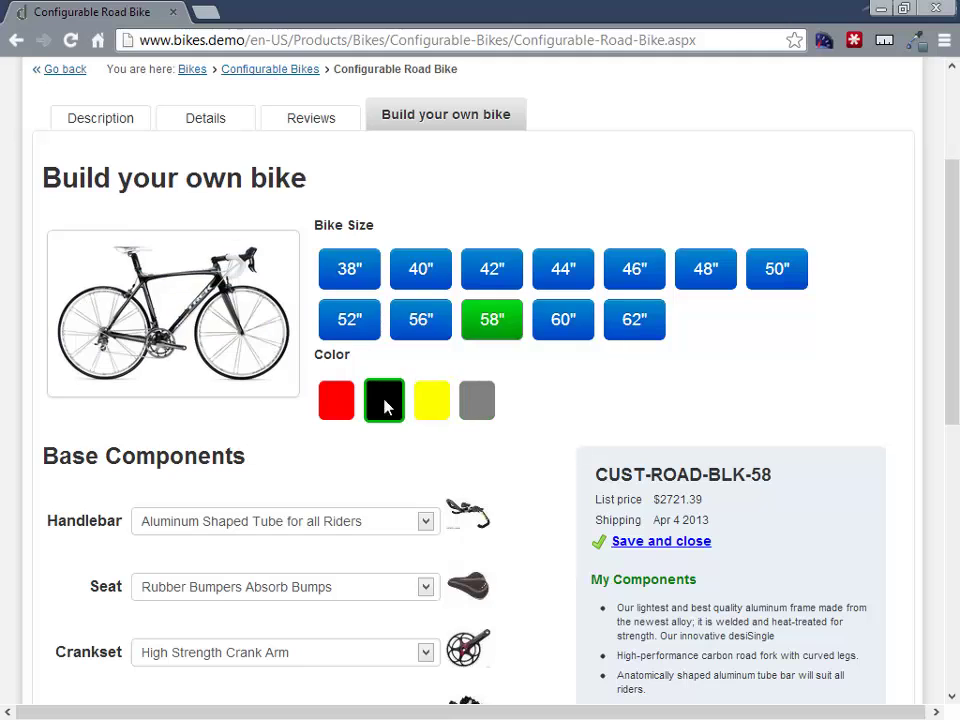
left_click(428, 405)
left_click(345, 405)
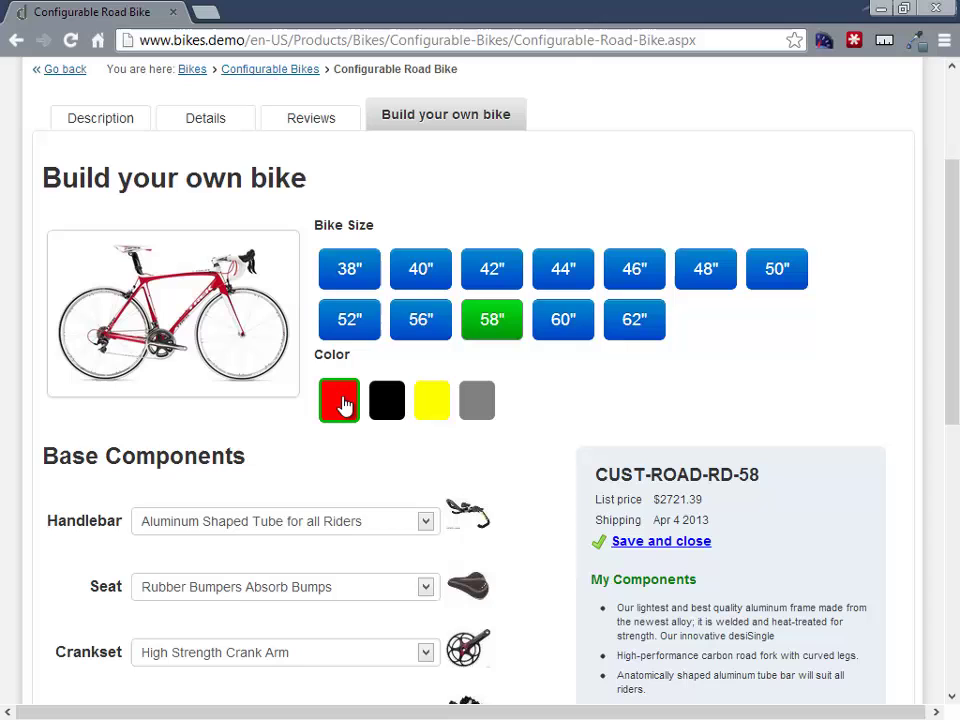
Step: Pick the Unique Shape for Entry Level Riders handlebar and Super Rigid Spindle crankset ($2624.56)
scroll(527, 443, "down", 2)
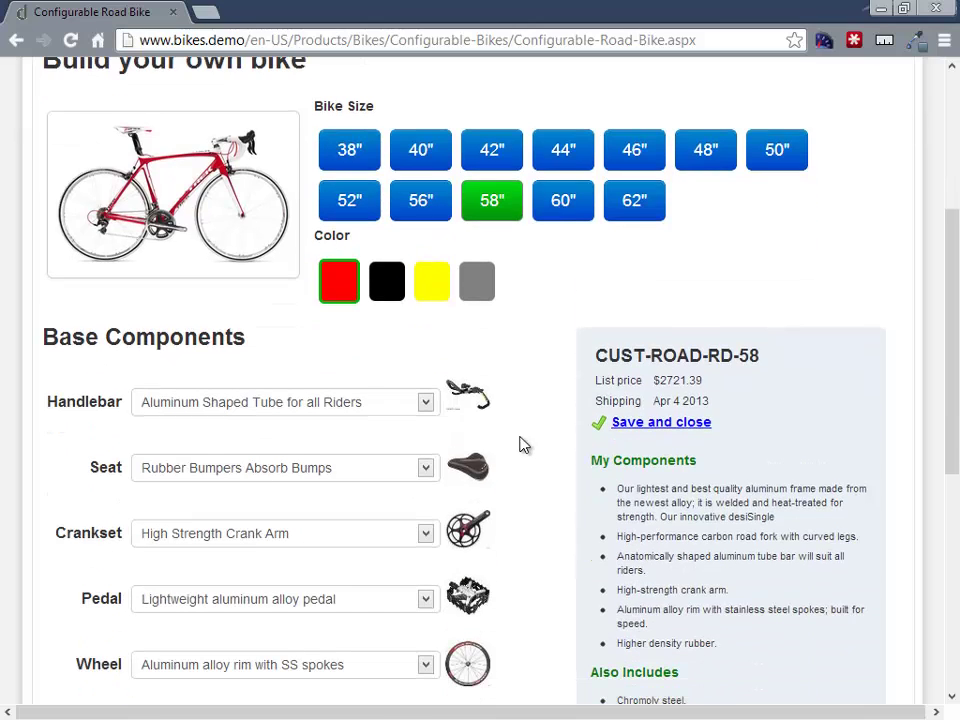
left_click(424, 403)
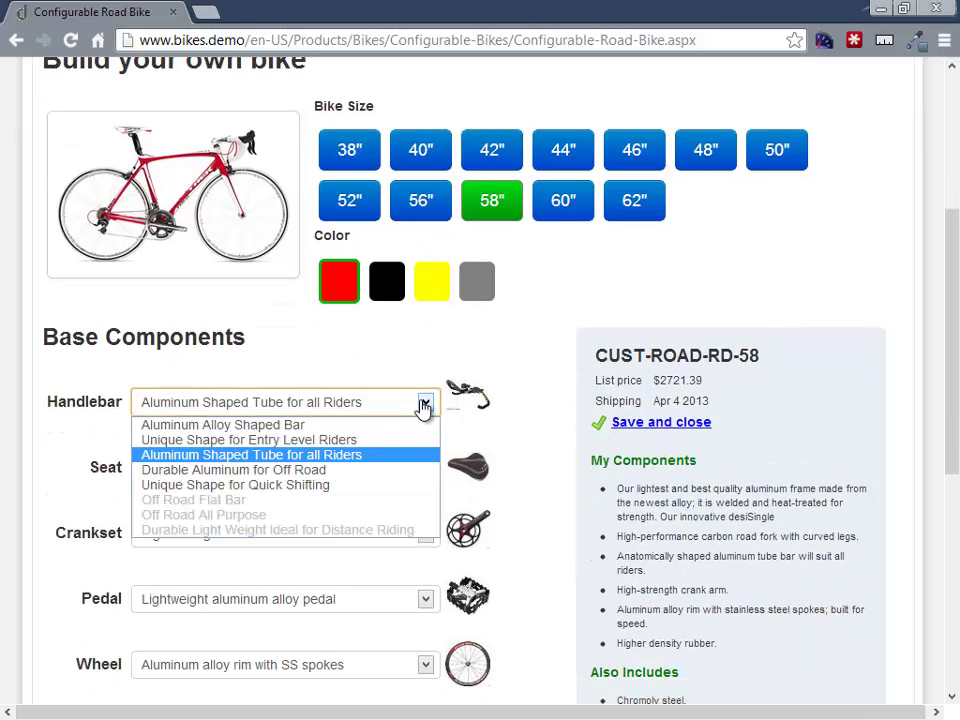
left_click(300, 440)
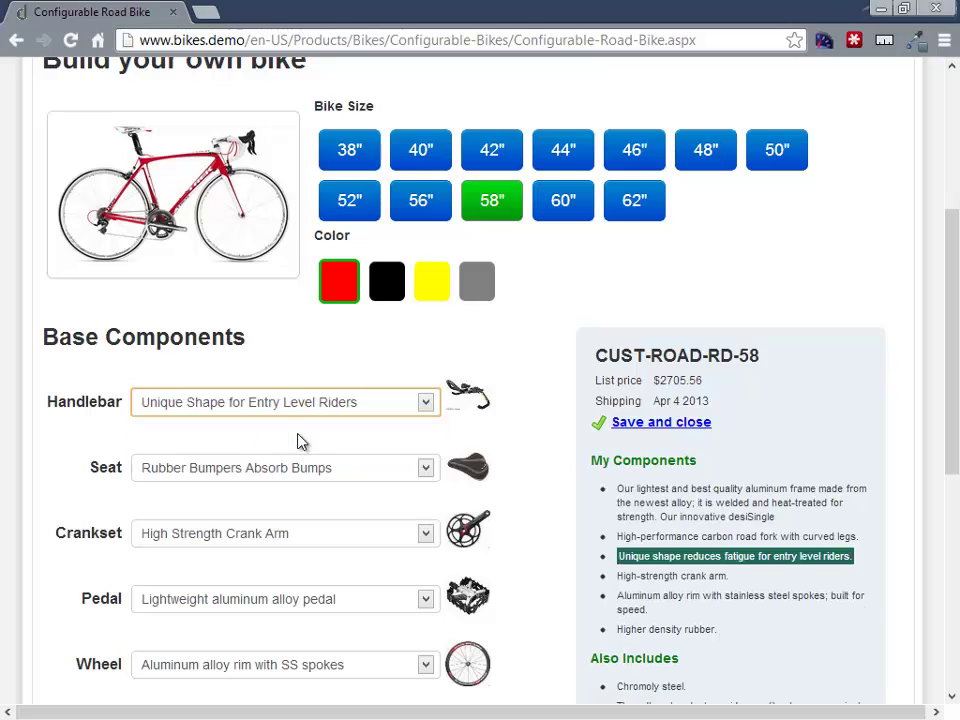
left_click(280, 538)
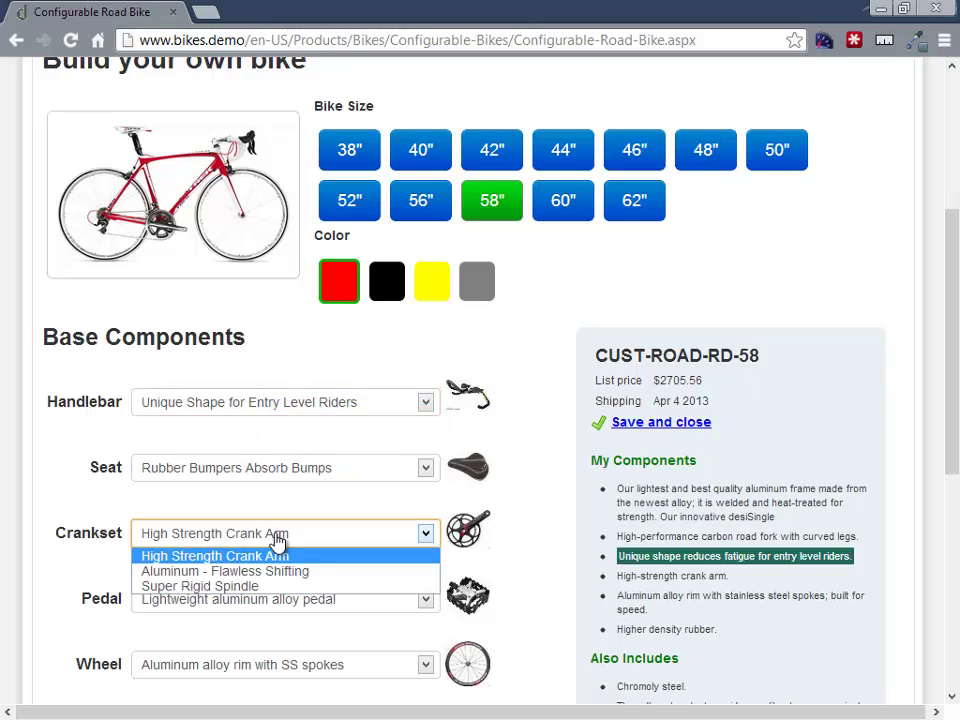
left_click(230, 588)
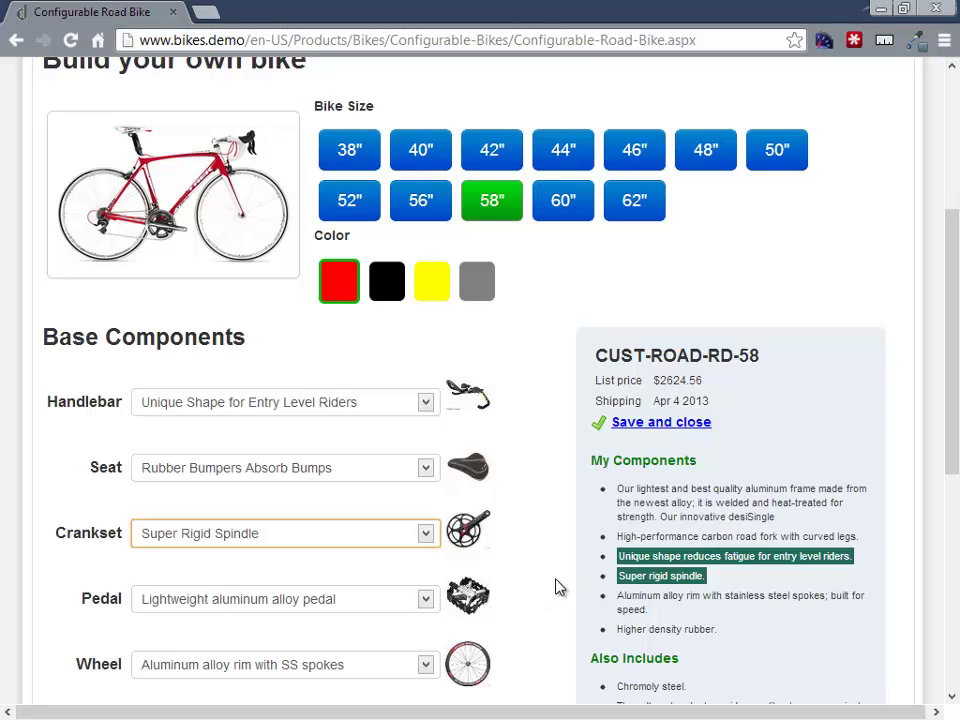
left_click(427, 404)
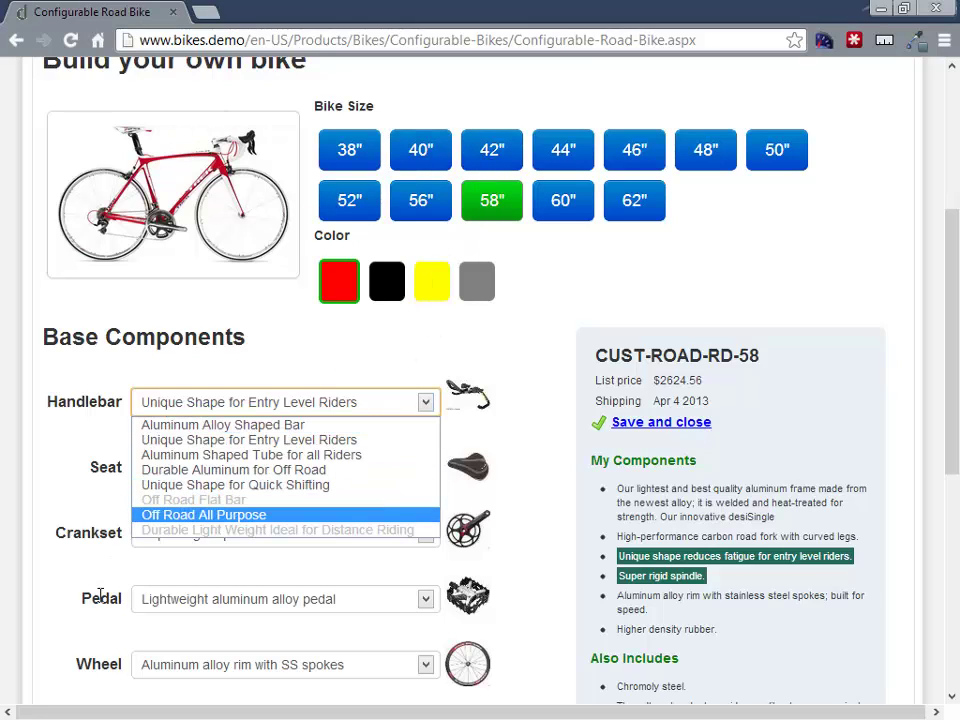
left_click(105, 530)
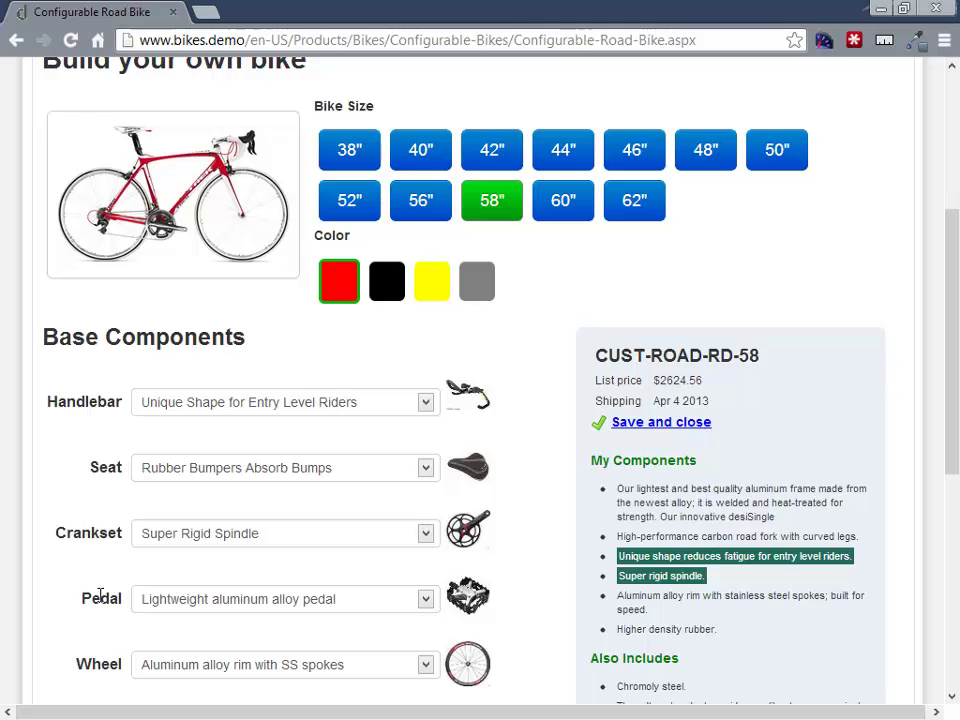
Step: Save the bike configuration, add the bike to the cart, and view the full cart
left_click(668, 424)
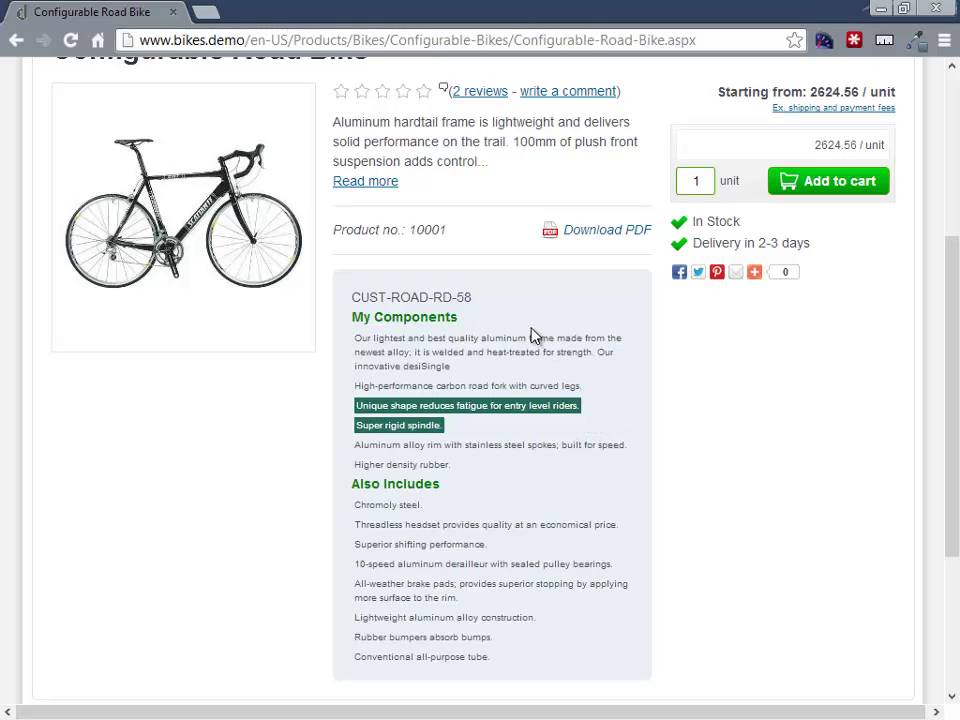
scroll(697, 527, "up", 1)
scroll(697, 527, "up", 3)
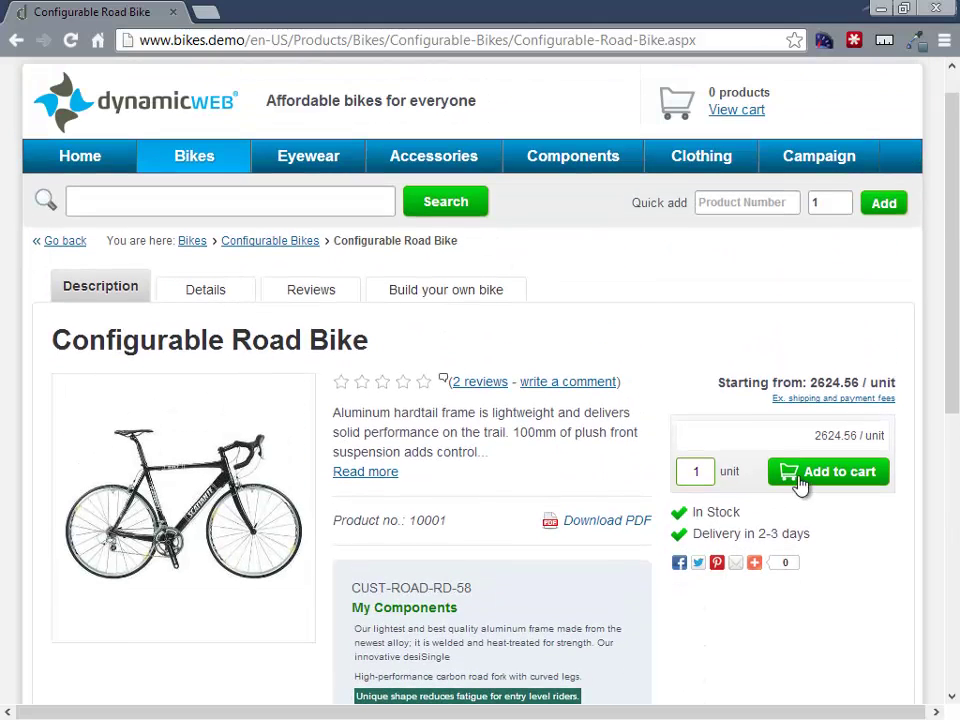
left_click(820, 482)
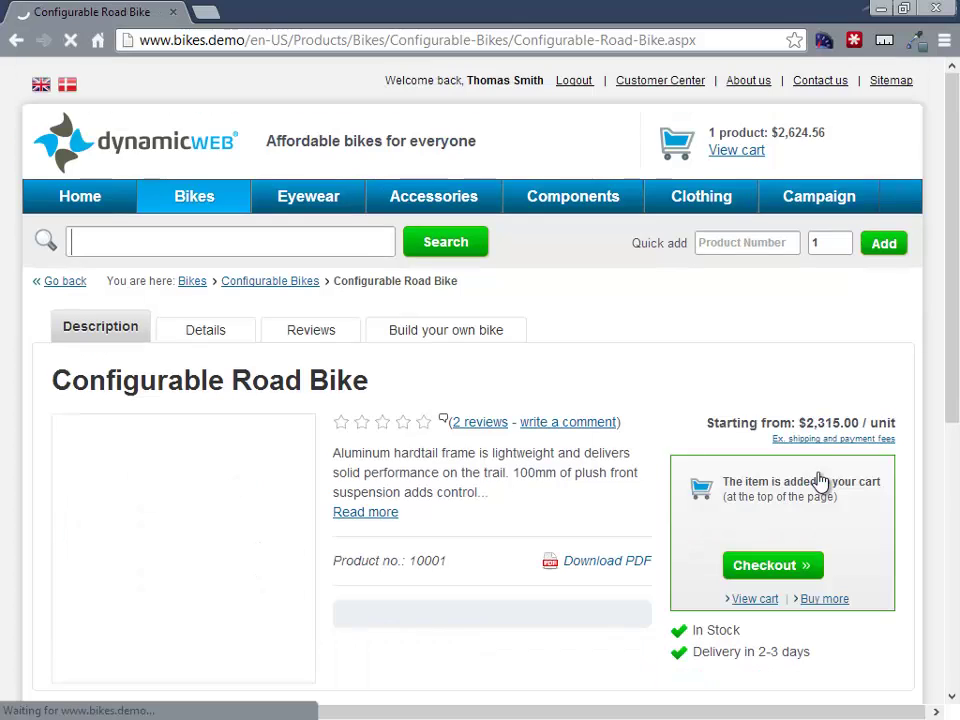
mouse_move(737, 160)
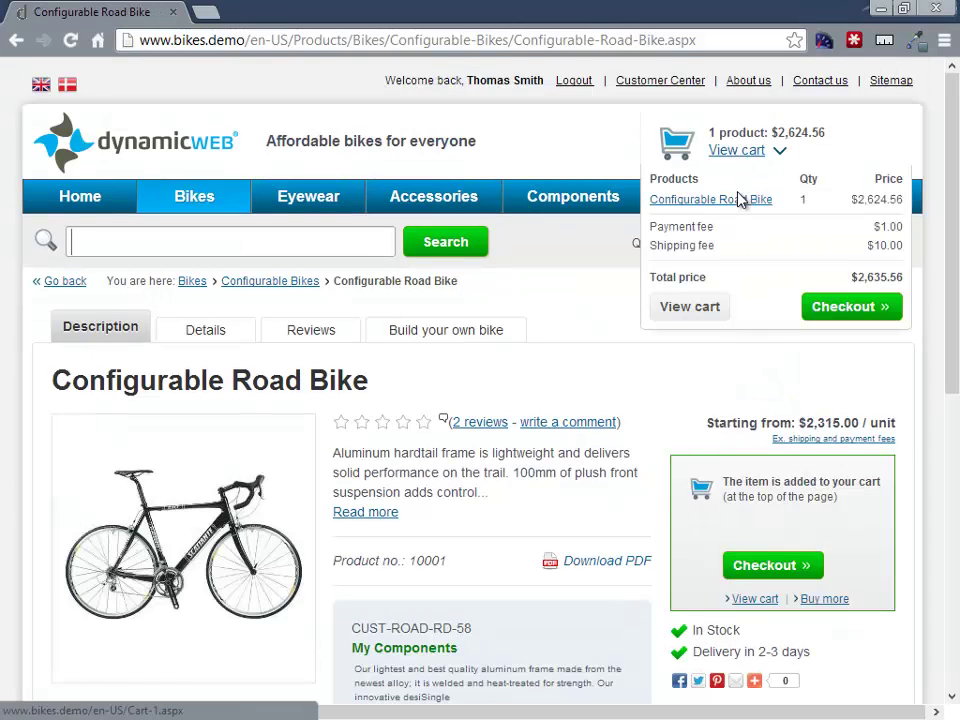
left_click(697, 312)
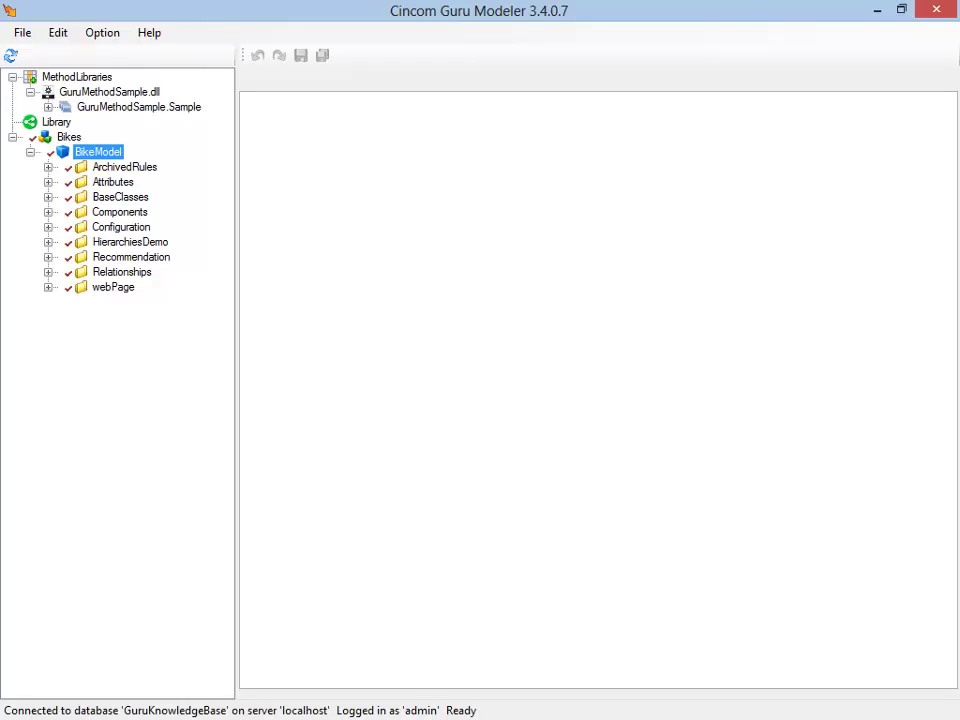
Step: Expand Attributes and Components and open the Bracket component, listing ML, LL and HL Bottom Brackets
left_click(48, 182)
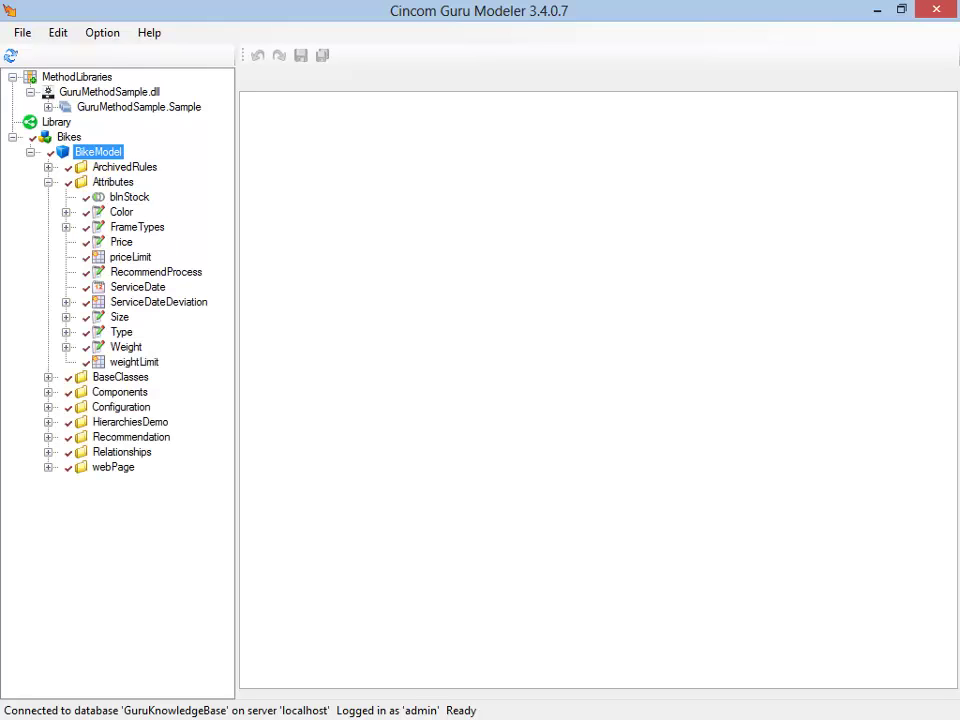
left_click(48, 392)
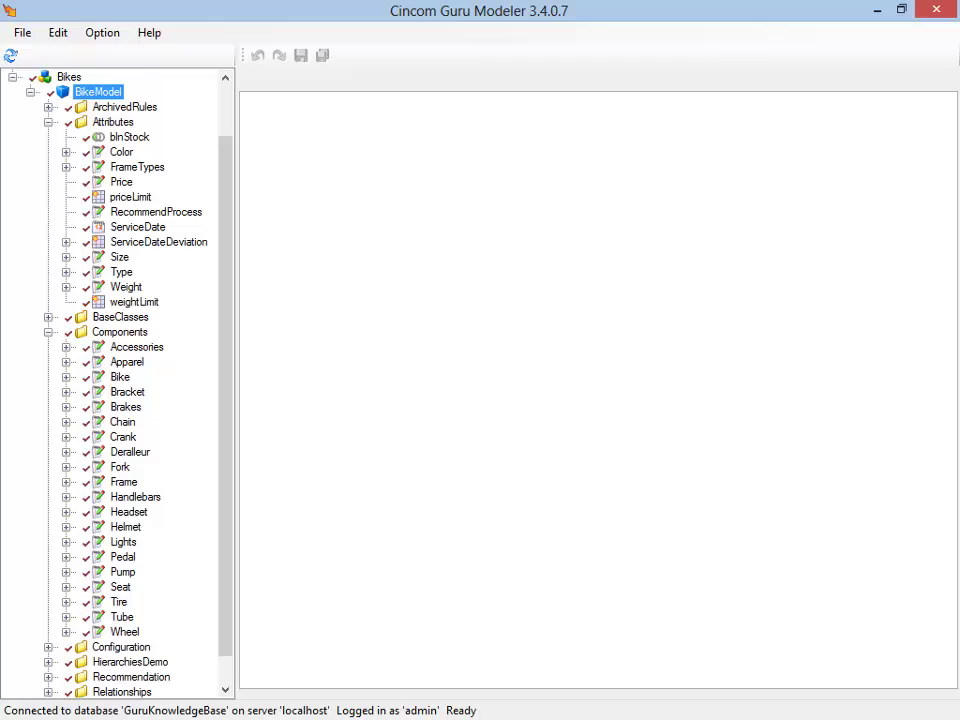
left_click(127, 392)
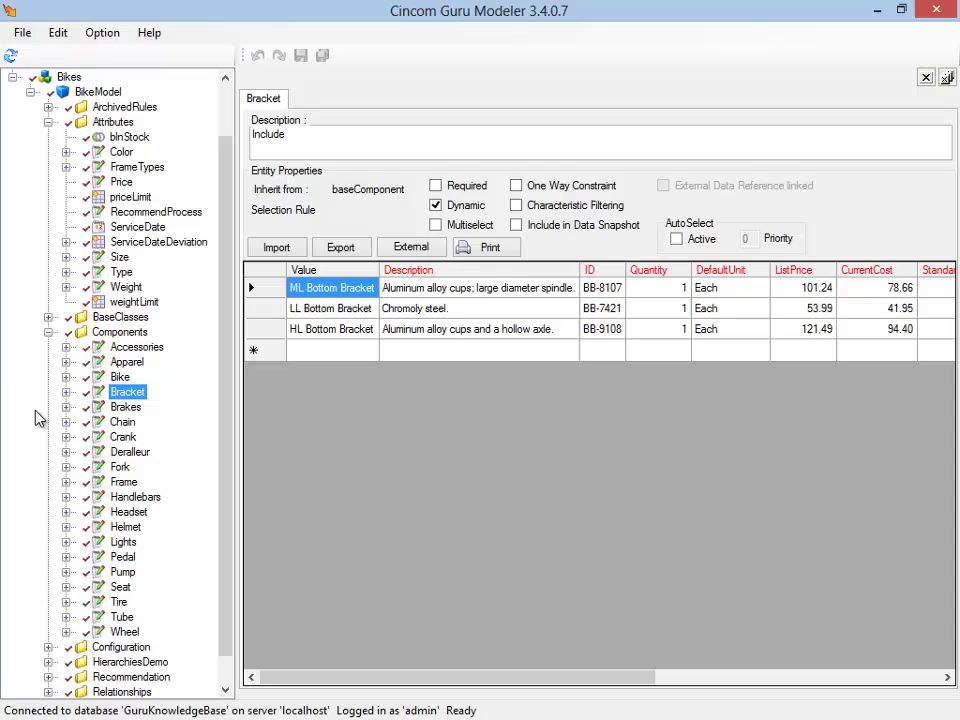
Step: Expand Configuration, HierarchiesDemo, Recommendation and Relationships to list the constraints
left_click(48, 647)
scroll(29, 607, "down", 2)
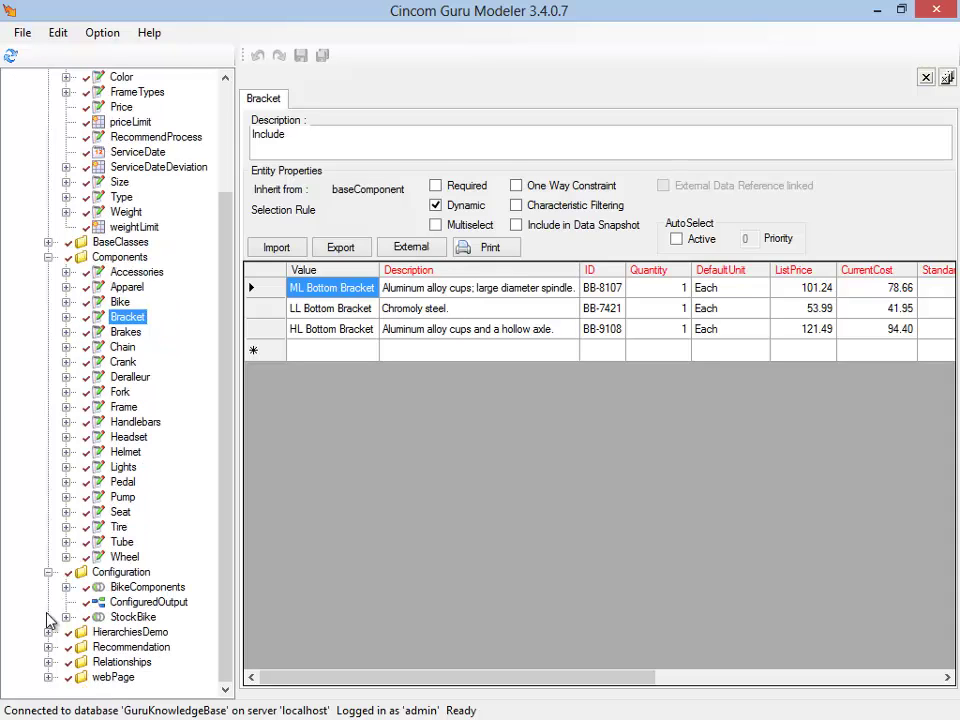
left_click(48, 632)
left_click(46, 647)
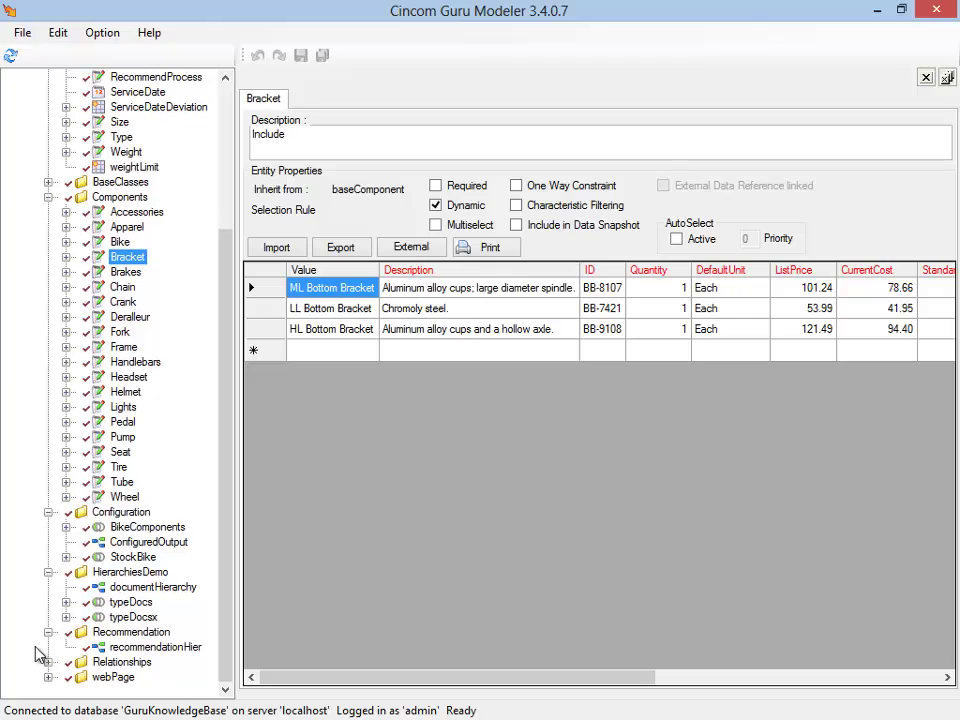
left_click(47, 662)
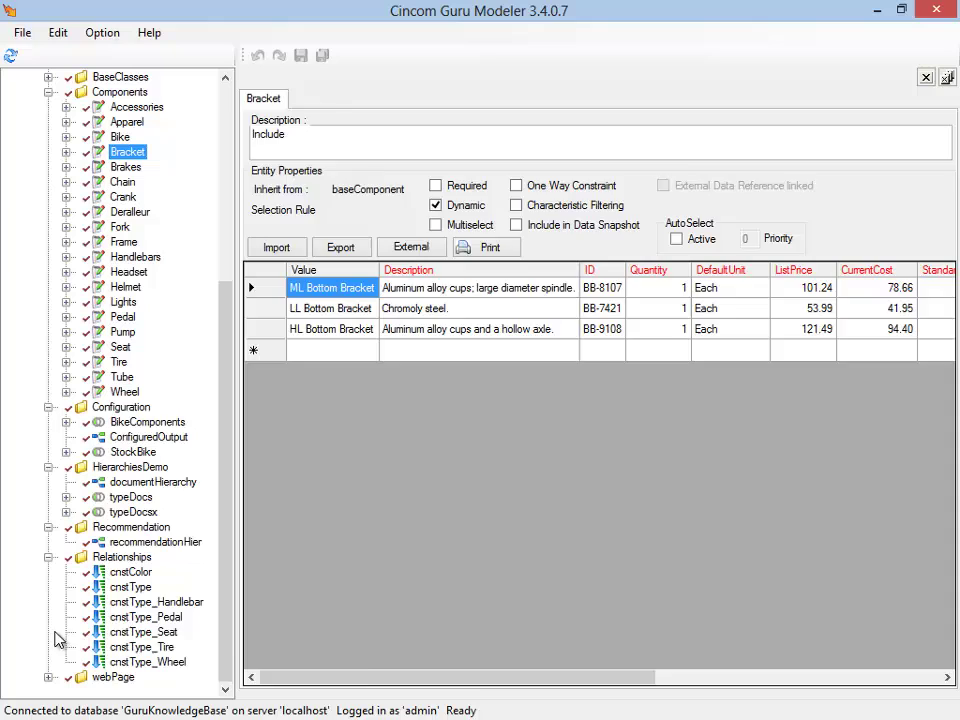
Step: In the cnstColor constraint, mark Blue as allowed for Road Bikes
double_click(131, 572)
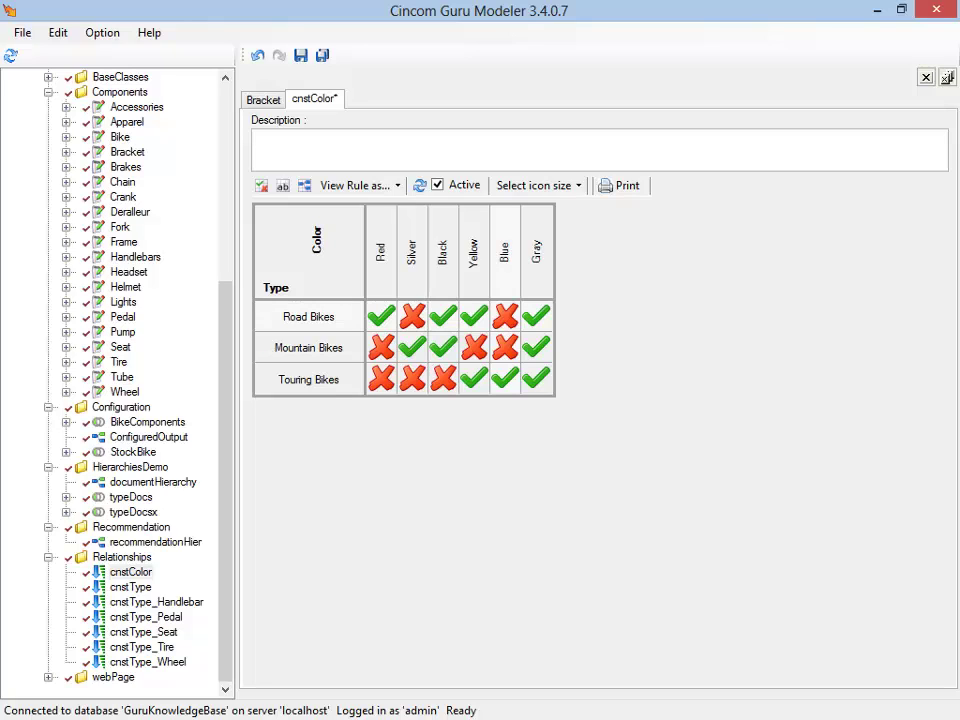
left_click(505, 316)
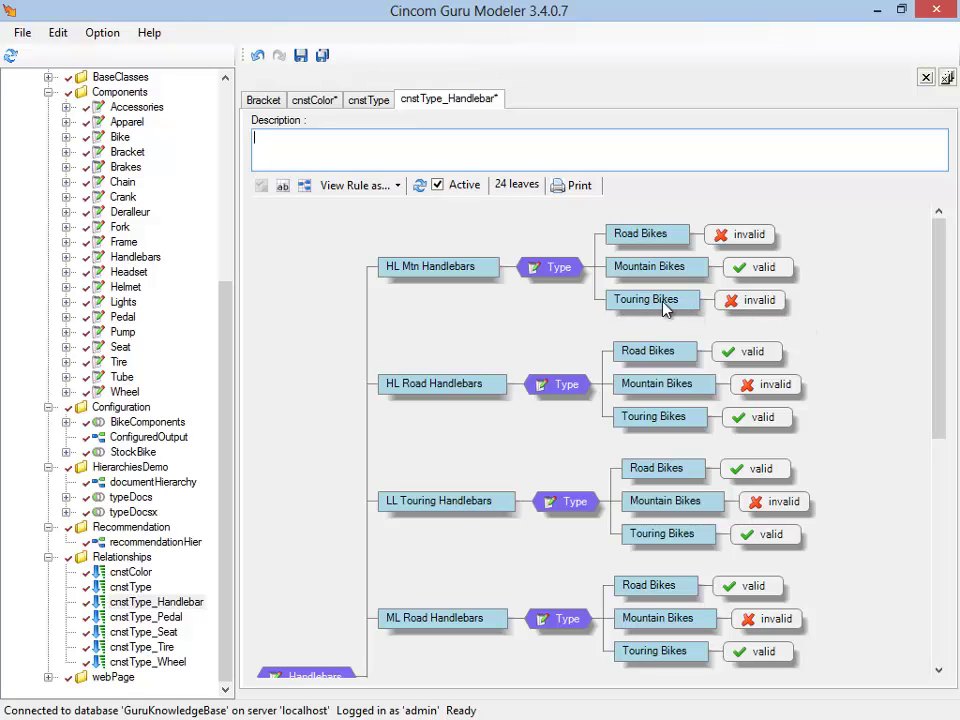
Step: Switch the HL Mtn Handlebars / Touring Bikes leaf in cnstType_Handlebar to valid
left_click(758, 301)
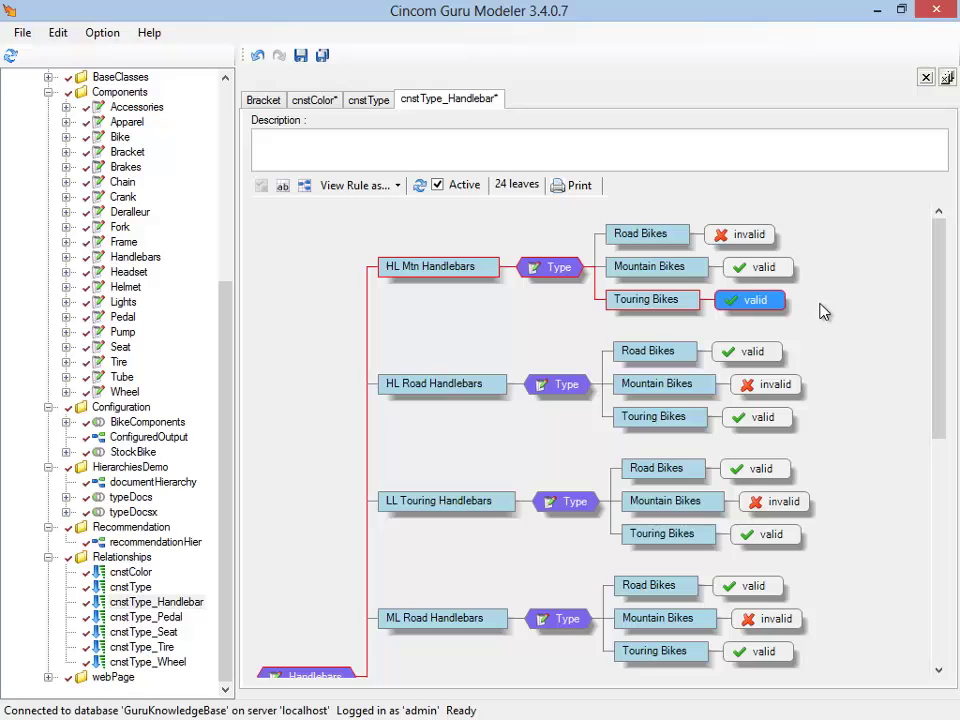